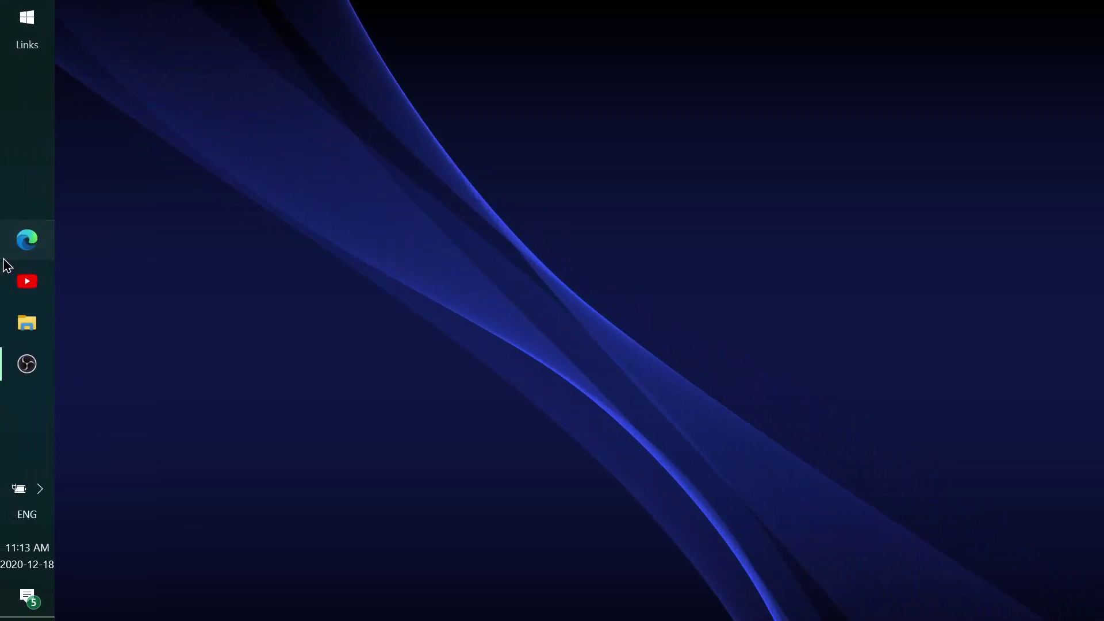
Go to optifine.net in a new Edge window and list all OptiFine versions
{"action": "left_click", "coordinate": [26, 239]}
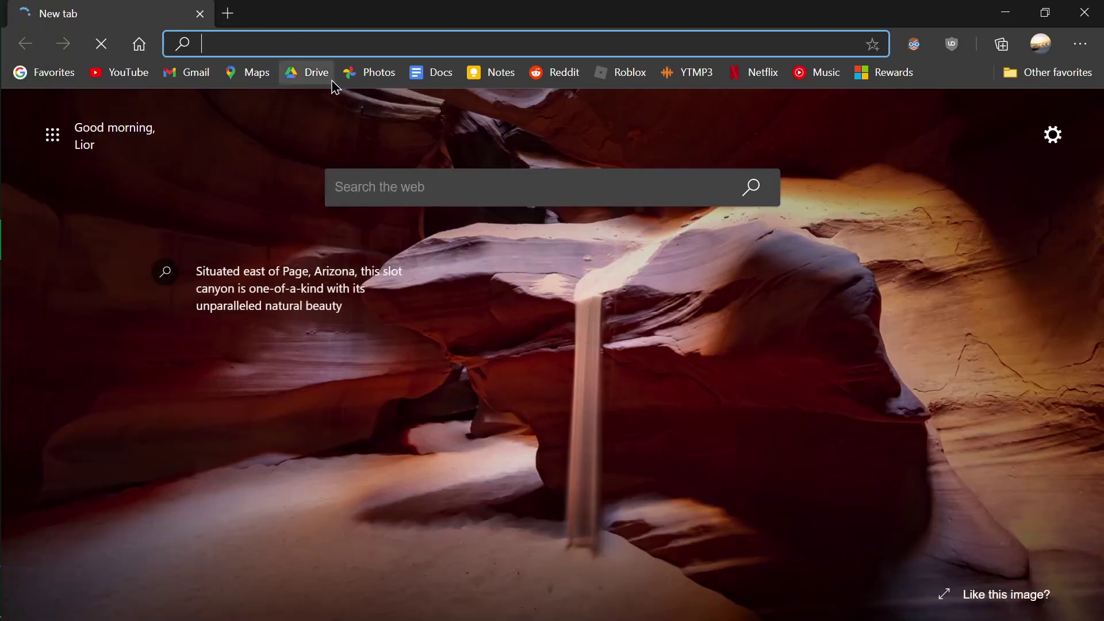
{"action": "type", "text": "optifine.net"}
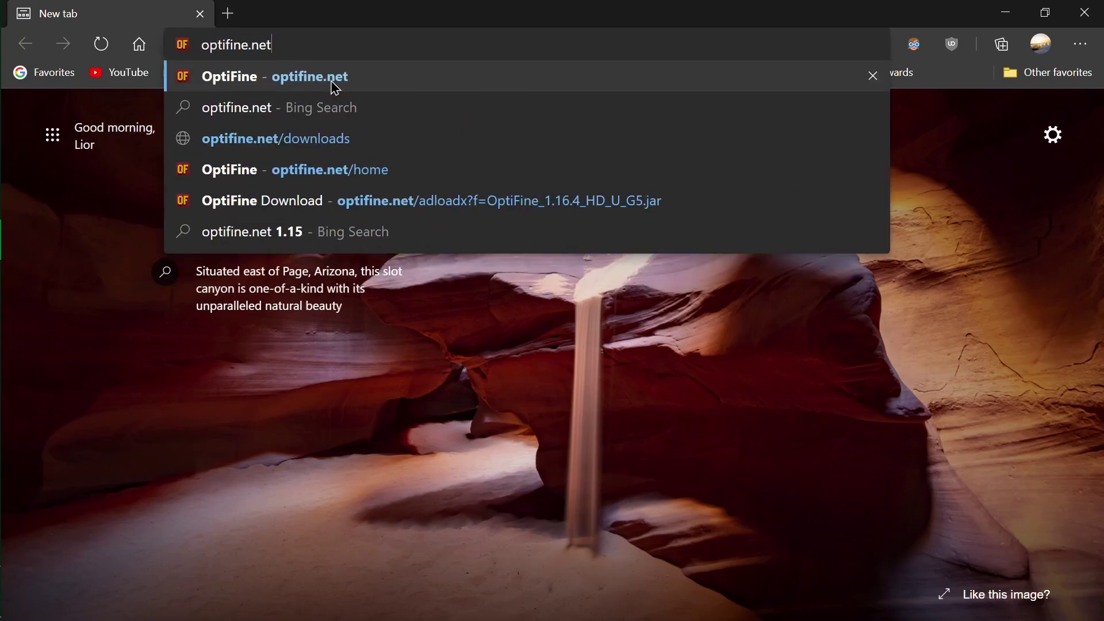
{"action": "left_click", "coordinate": [333, 86]}
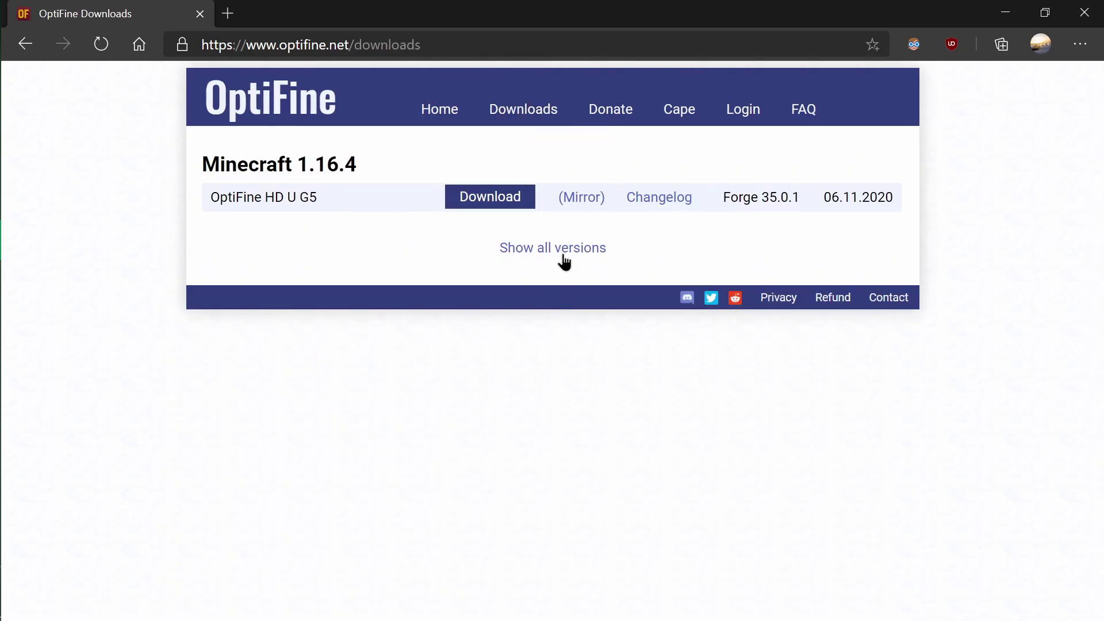
{"action": "left_click", "coordinate": [559, 249]}
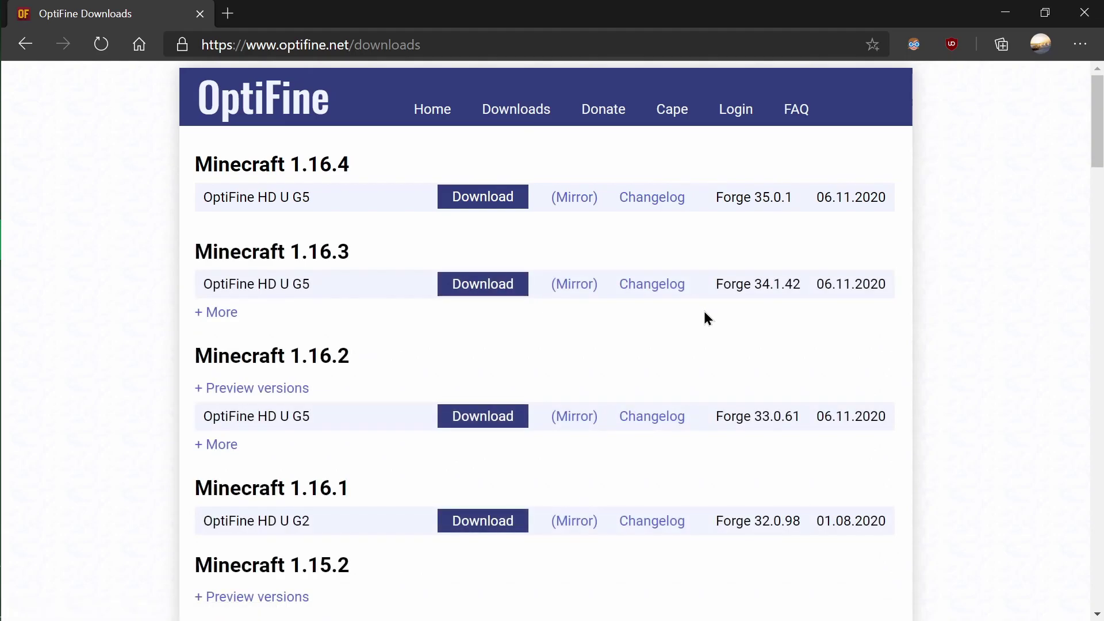
{"action": "scroll", "coordinate": [704, 315], "scroll_direction": "down", "scroll_amount": 5}
{"action": "scroll", "coordinate": [704, 316], "scroll_direction": "up", "scroll_amount": 5}
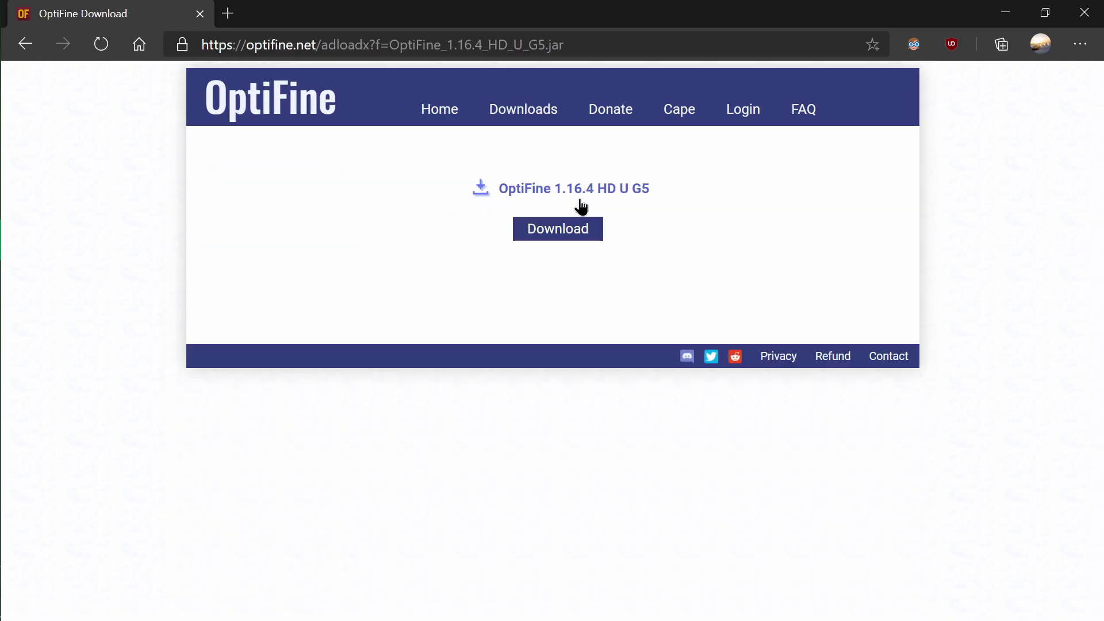
Download OptiFine_1.16.4_HD_U_G5.jar and confirm it completed in Edge's downloads list
{"action": "left_click", "coordinate": [568, 232]}
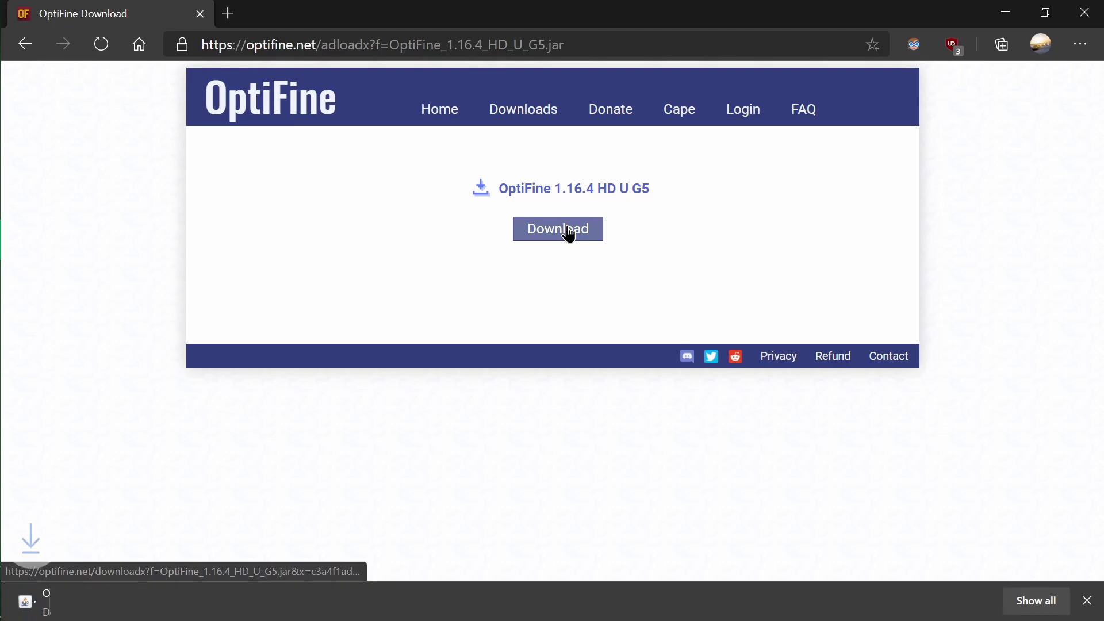
{"action": "key", "text": "ctrl+j"}
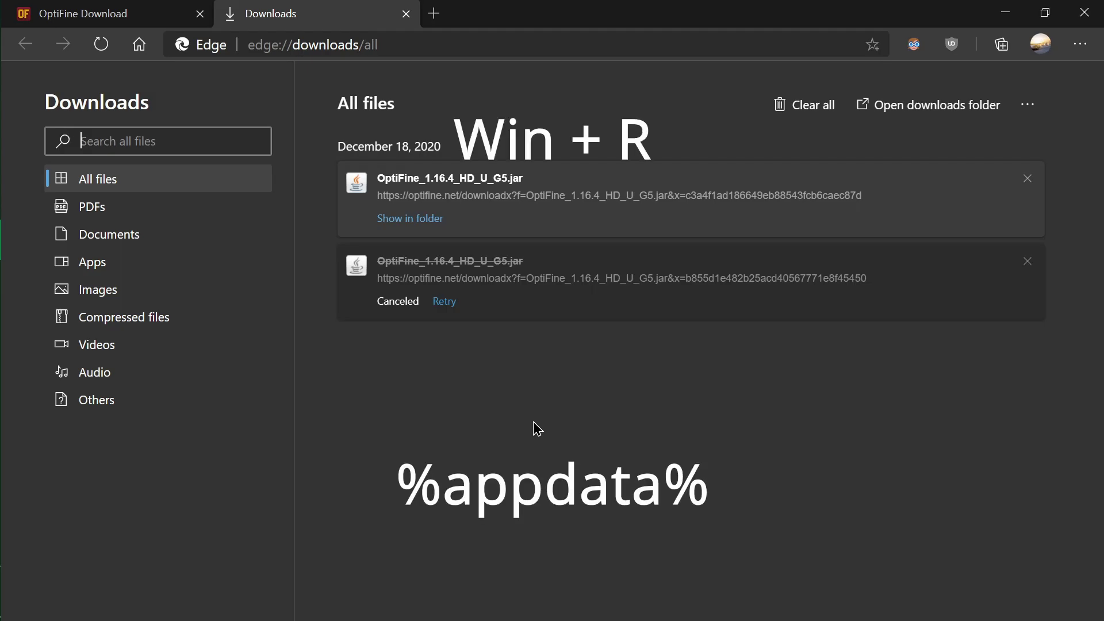
Run %appdata% and browse into .minecraft, then its mods folder
{"action": "key", "text": "super+r"}
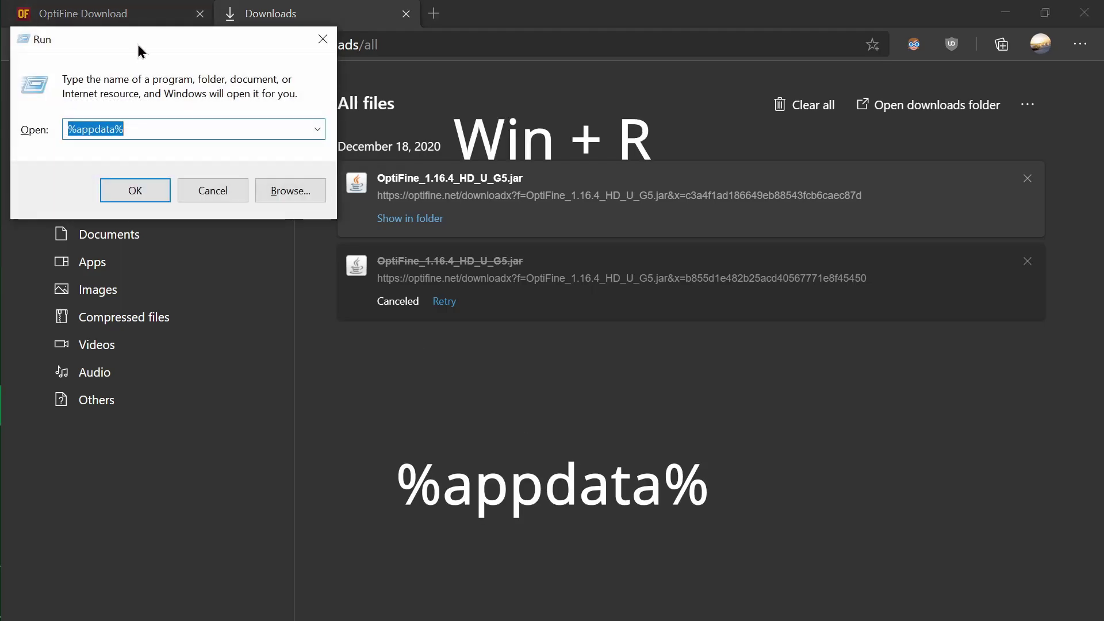
{"action": "mouse_move", "coordinate": [140, 51]}
{"action": "left_mouse_down"}
{"action": "mouse_move", "coordinate": [698, 289]}
{"action": "mouse_move", "coordinate": [533, 247]}
{"action": "left_mouse_up"}
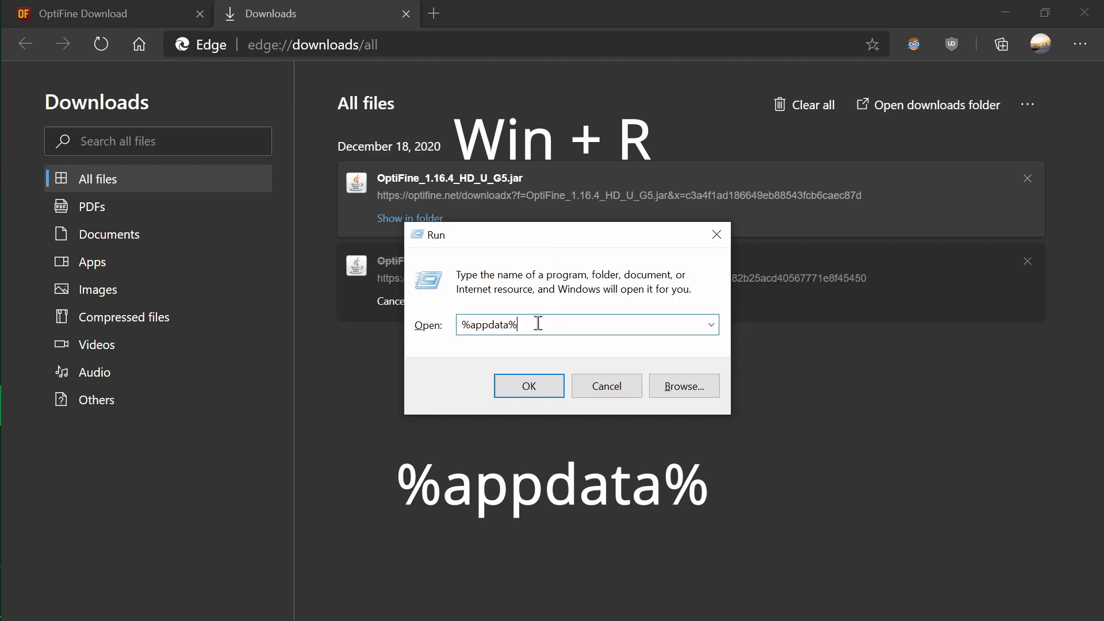
{"action": "left_click", "coordinate": [528, 390]}
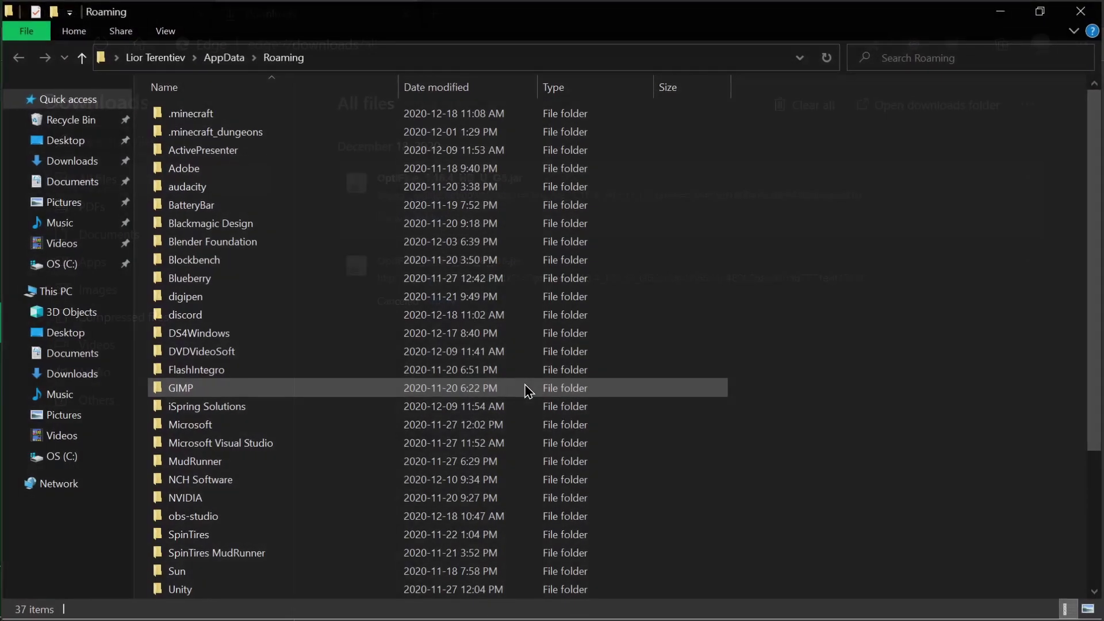
{"action": "double_click", "coordinate": [412, 121]}
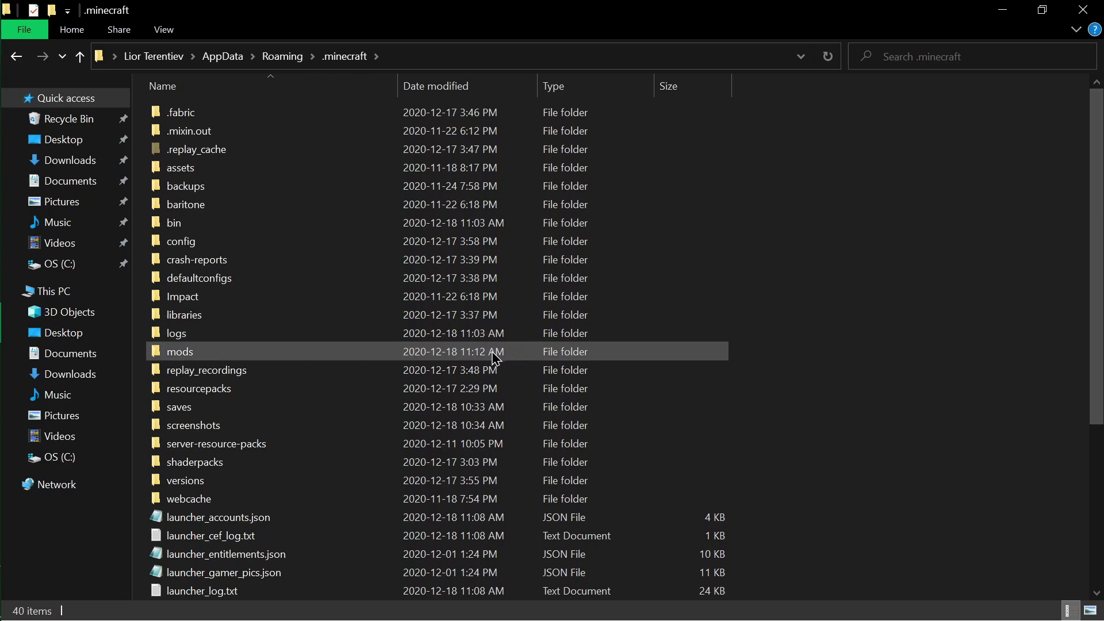
{"action": "double_click", "coordinate": [495, 355]}
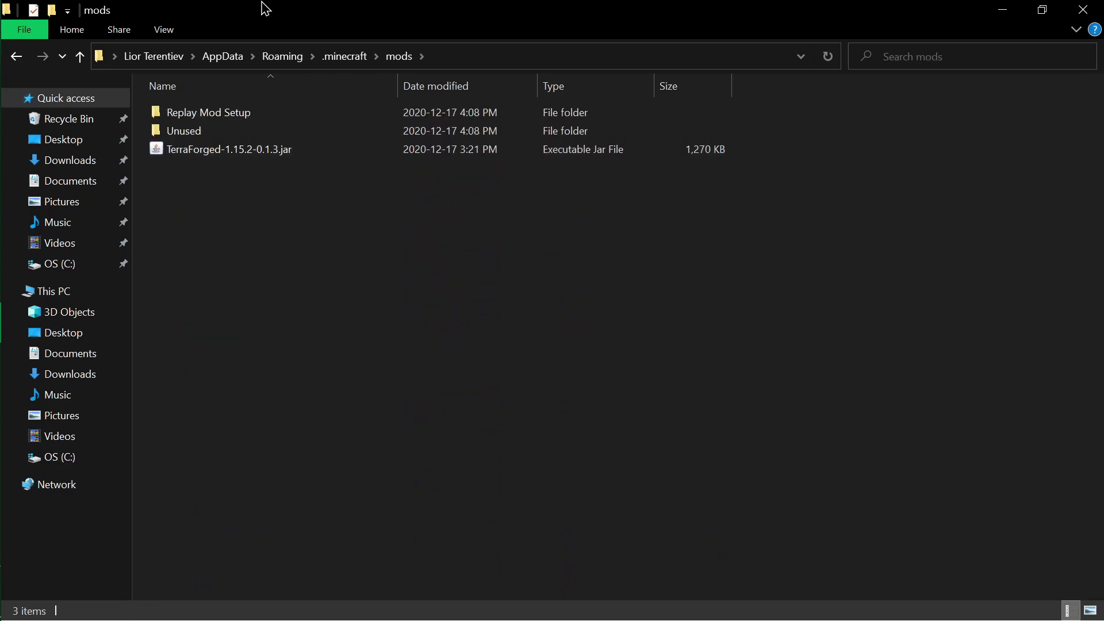
Drag OptiFine_1.16.4_HD_U_G5.jar from Downloads into the mods folder, then close that window
{"action": "mouse_move", "coordinate": [451, 8]}
{"action": "left_mouse_down"}
{"action": "mouse_move", "coordinate": [500, 35]}
{"action": "mouse_move", "coordinate": [552, 342]}
{"action": "mouse_move", "coordinate": [552, 409]}
{"action": "left_mouse_up"}
{"action": "left_click", "coordinate": [415, 231]}
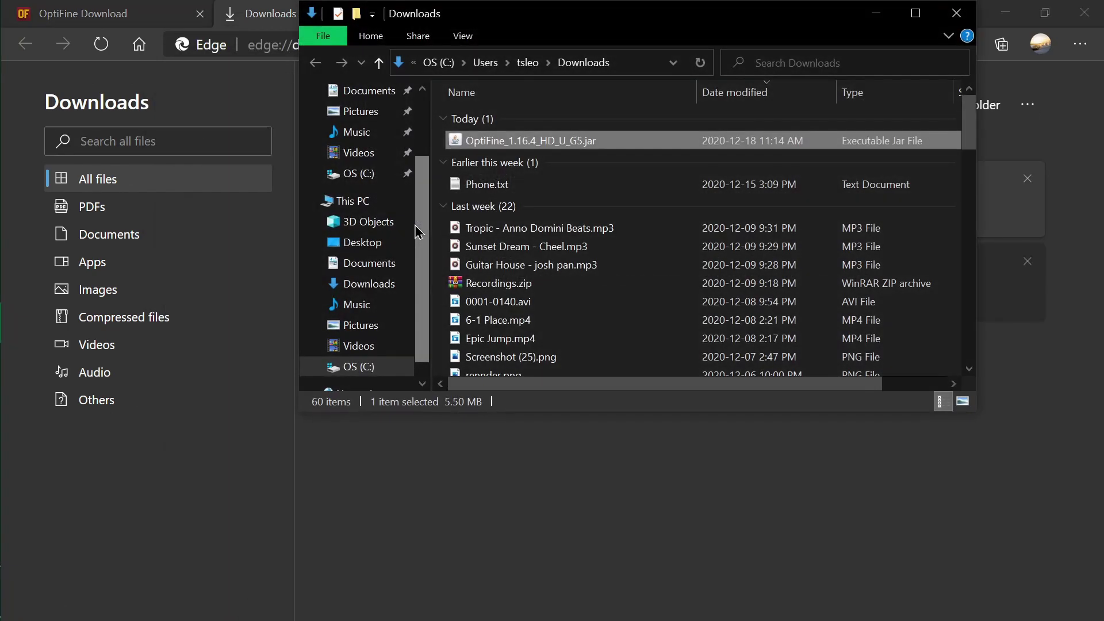
{"action": "mouse_move", "coordinate": [2, 232]}
{"action": "mouse_move", "coordinate": [33, 340]}
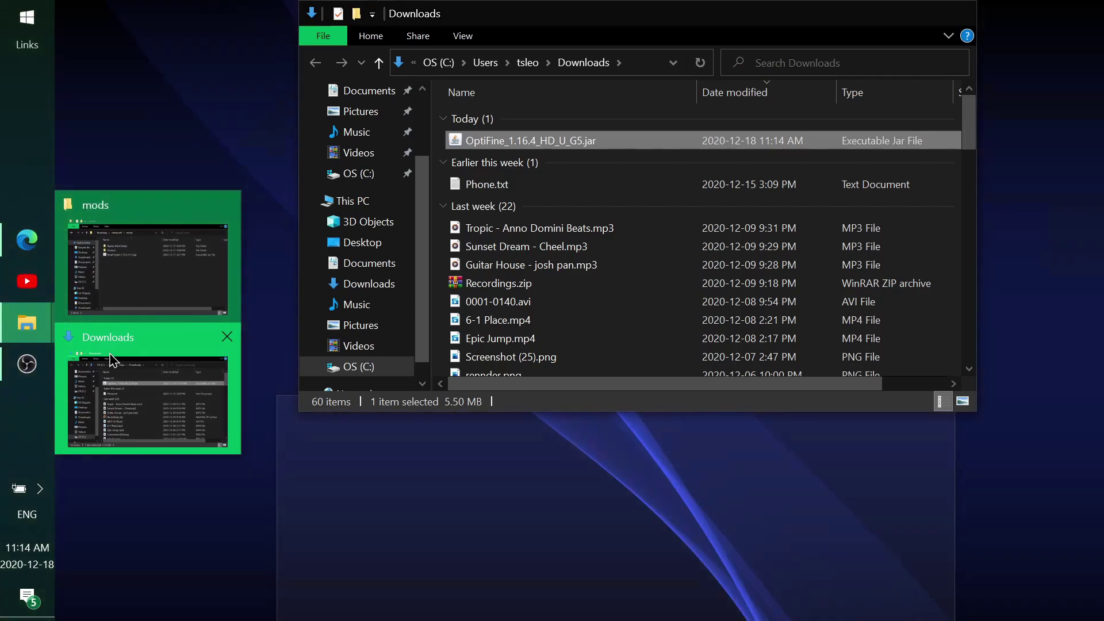
{"action": "mouse_move", "coordinate": [148, 285]}
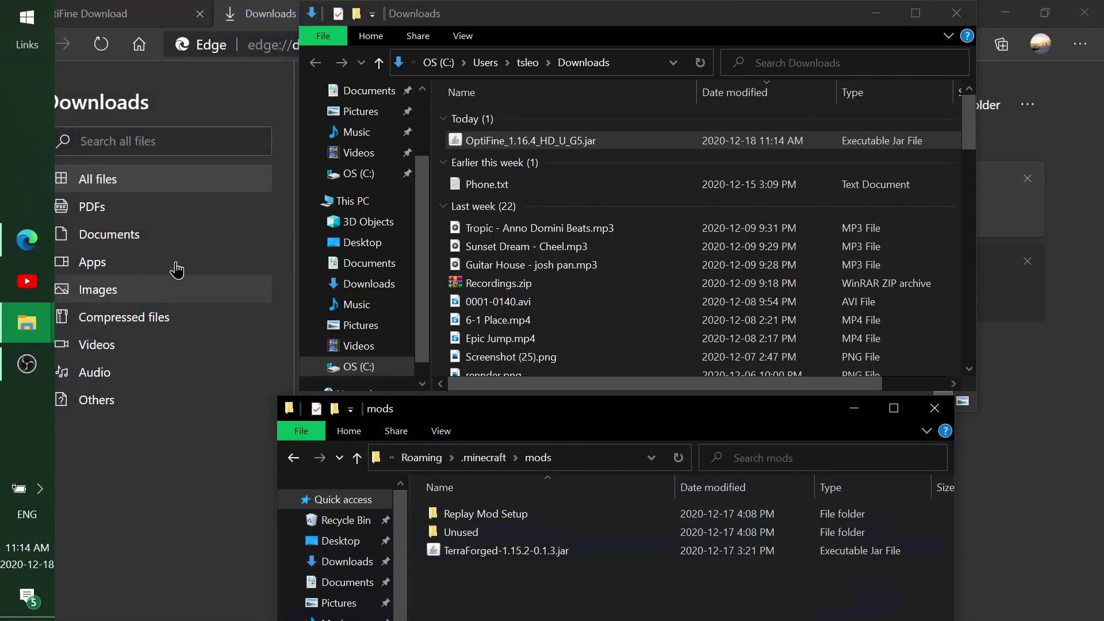
{"action": "mouse_move", "coordinate": [512, 141]}
{"action": "left_mouse_down"}
{"action": "mouse_move", "coordinate": [598, 157]}
{"action": "mouse_move", "coordinate": [633, 453]}
{"action": "mouse_move", "coordinate": [547, 599]}
{"action": "mouse_move", "coordinate": [562, 598]}
{"action": "mouse_move", "coordinate": [501, 596]}
{"action": "left_mouse_up"}
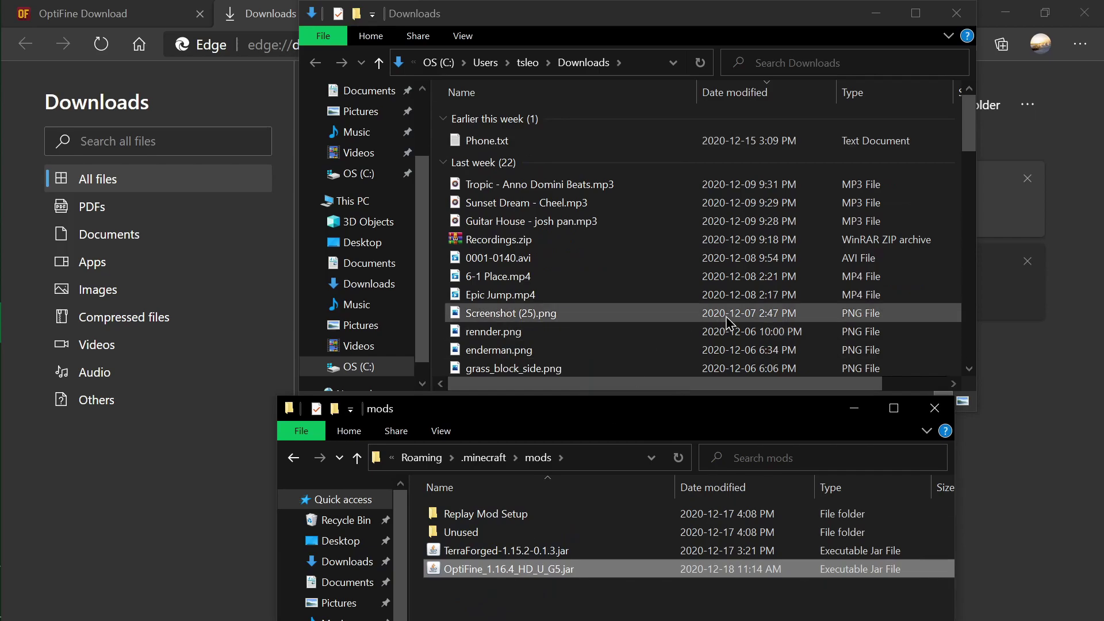
{"action": "left_click", "coordinate": [941, 418]}
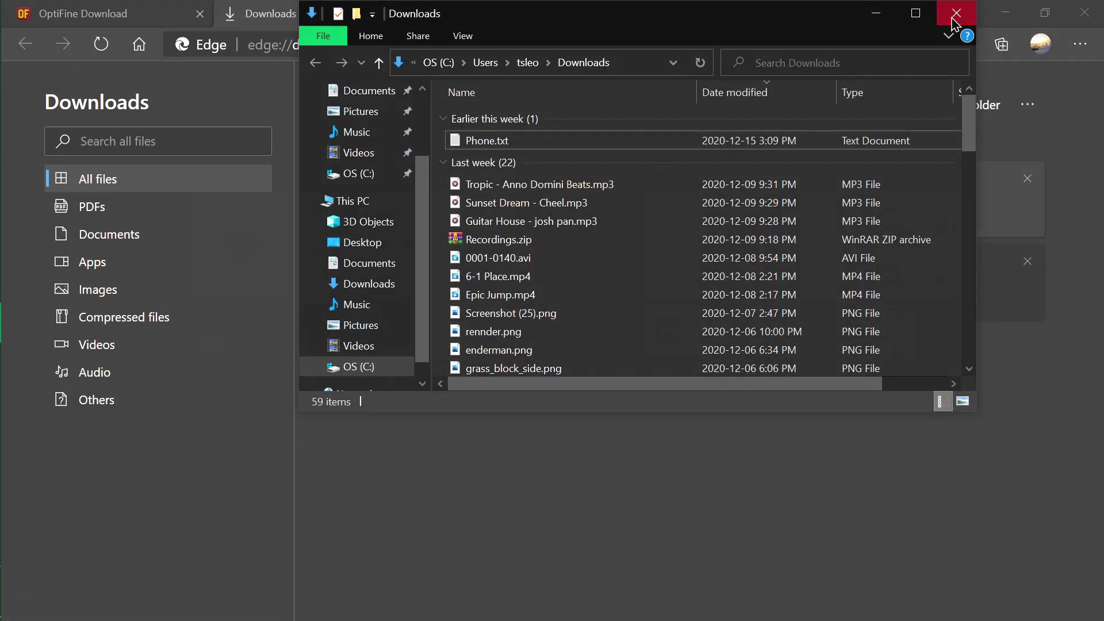
Launch the forge 1.16.4 profile from the Minecraft Launcher, accepting the modified-installation warning
{"action": "key", "text": "super"}
{"action": "left_click", "coordinate": [694, 270]}
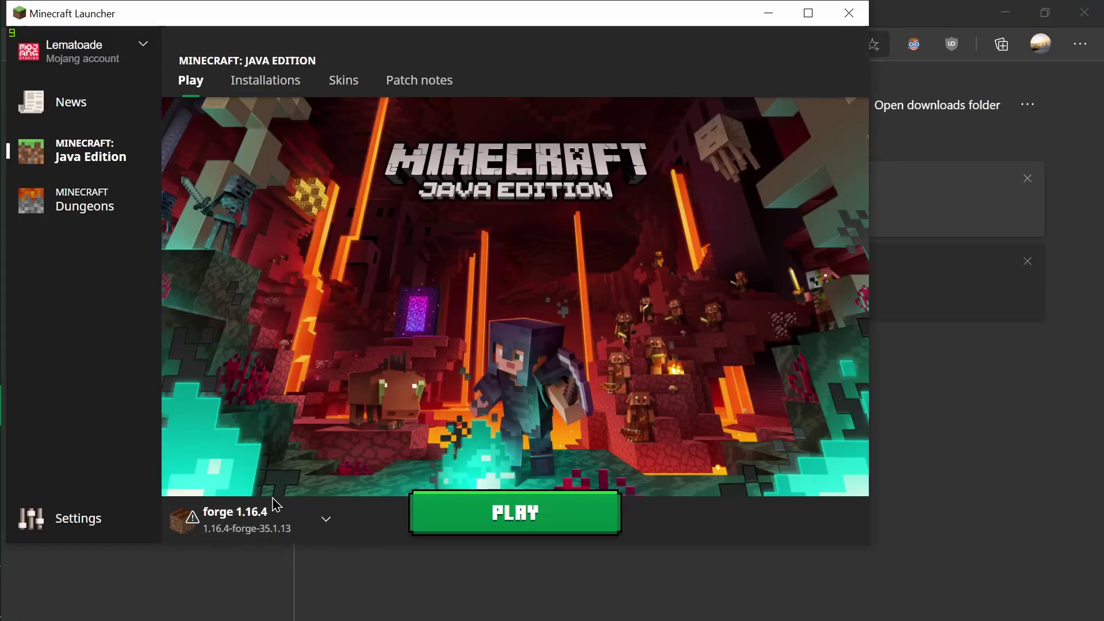
{"action": "left_click", "coordinate": [506, 519]}
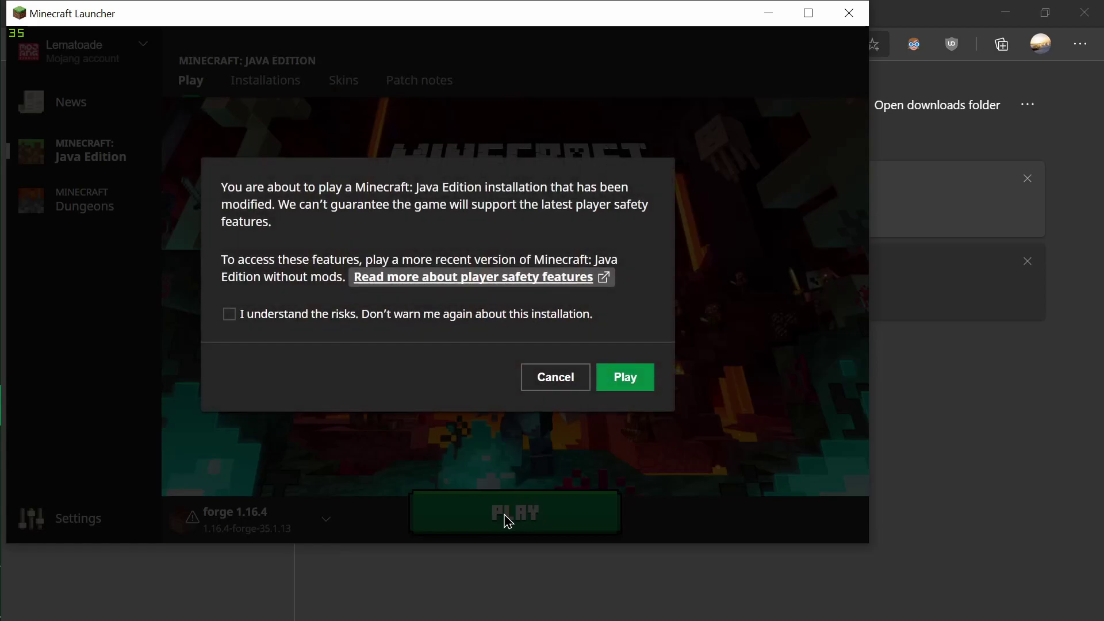
{"action": "left_click", "coordinate": [632, 384]}
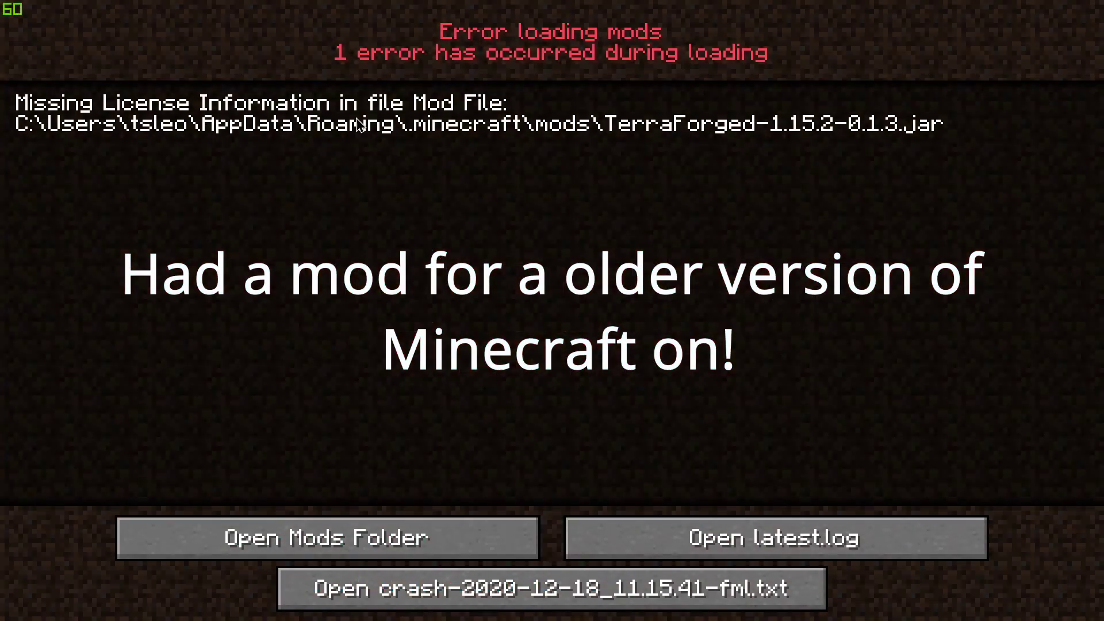
Delete TerraForged-1.15.2-0.1.3.jar from the mods folder and check only Minecraft and Forge 35.1.13 load
{"action": "left_click", "coordinate": [405, 543]}
{"action": "left_click", "coordinate": [473, 382]}
{"action": "key", "text": "Delete"}
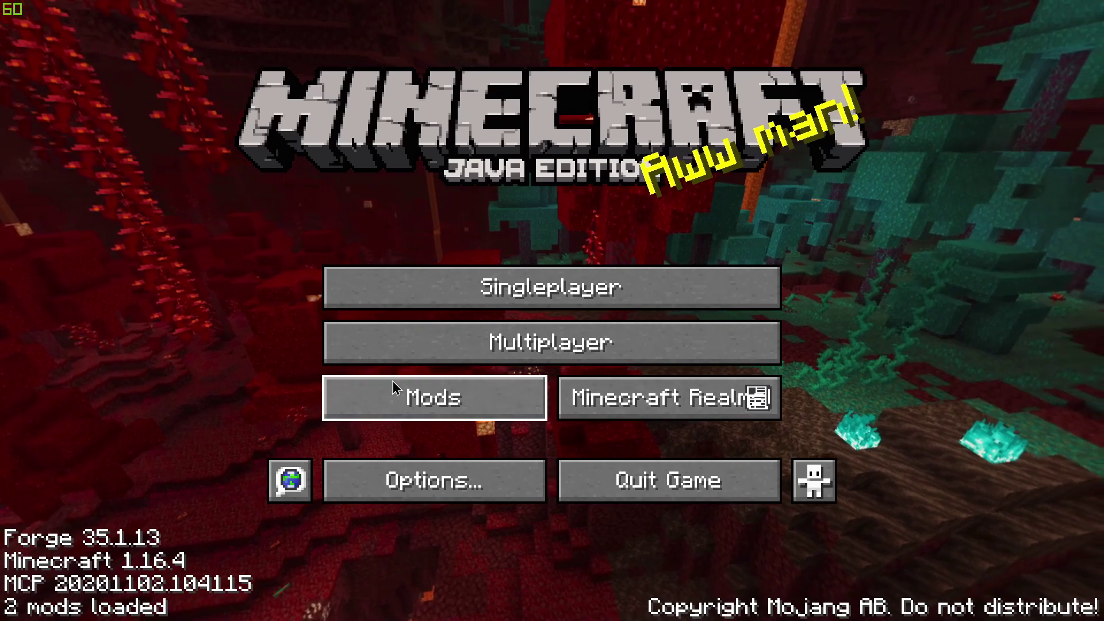
{"action": "left_click", "coordinate": [364, 403]}
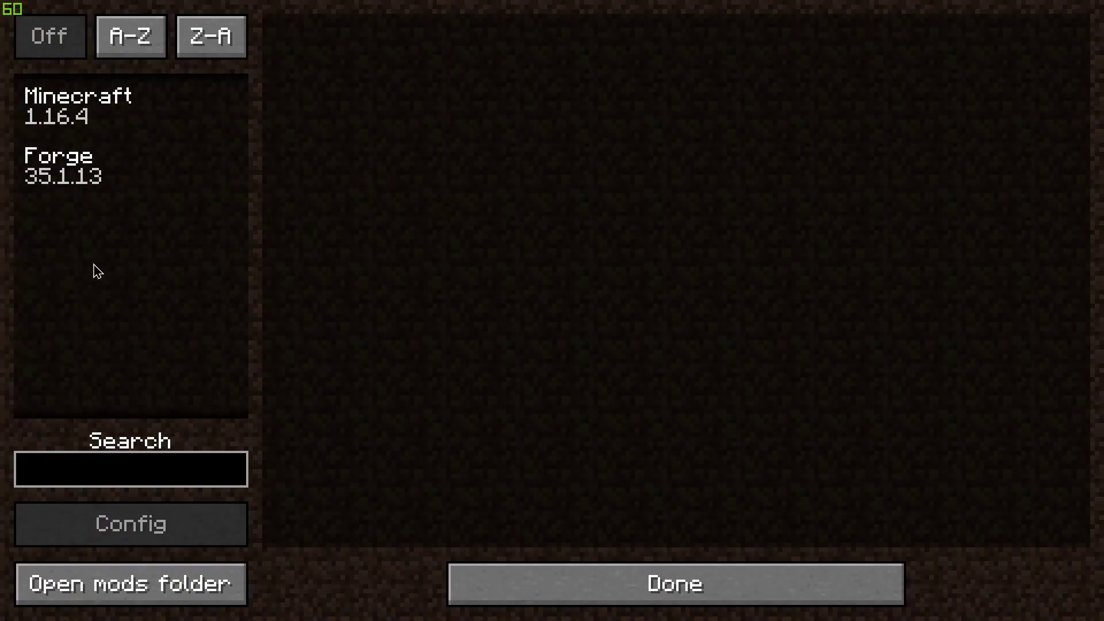
{"action": "left_click", "coordinate": [571, 602]}
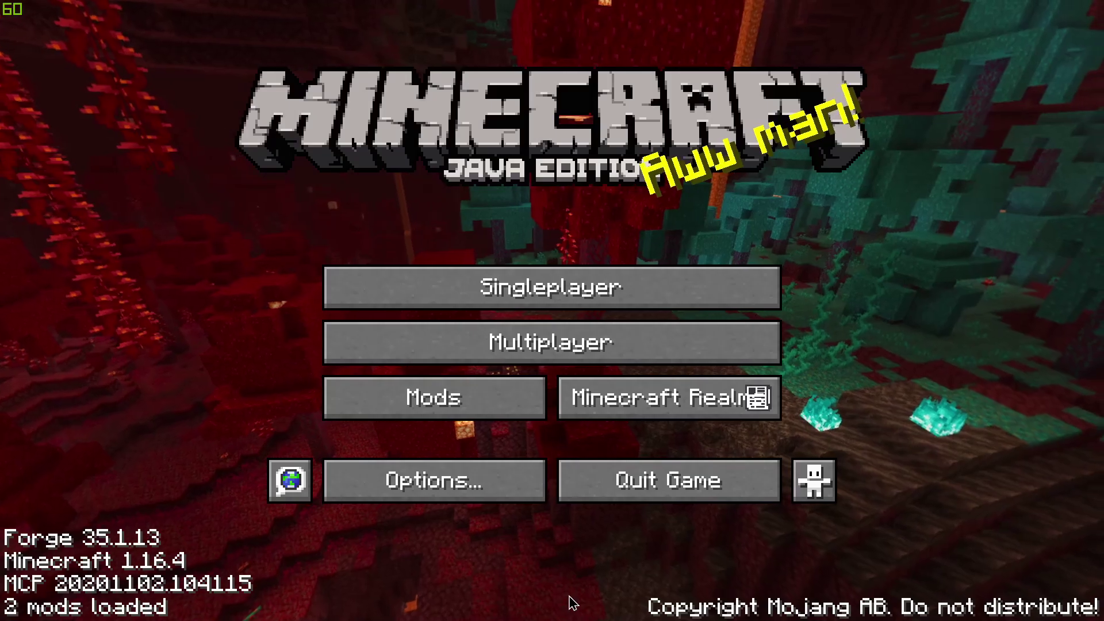
{"action": "left_click", "coordinate": [474, 468]}
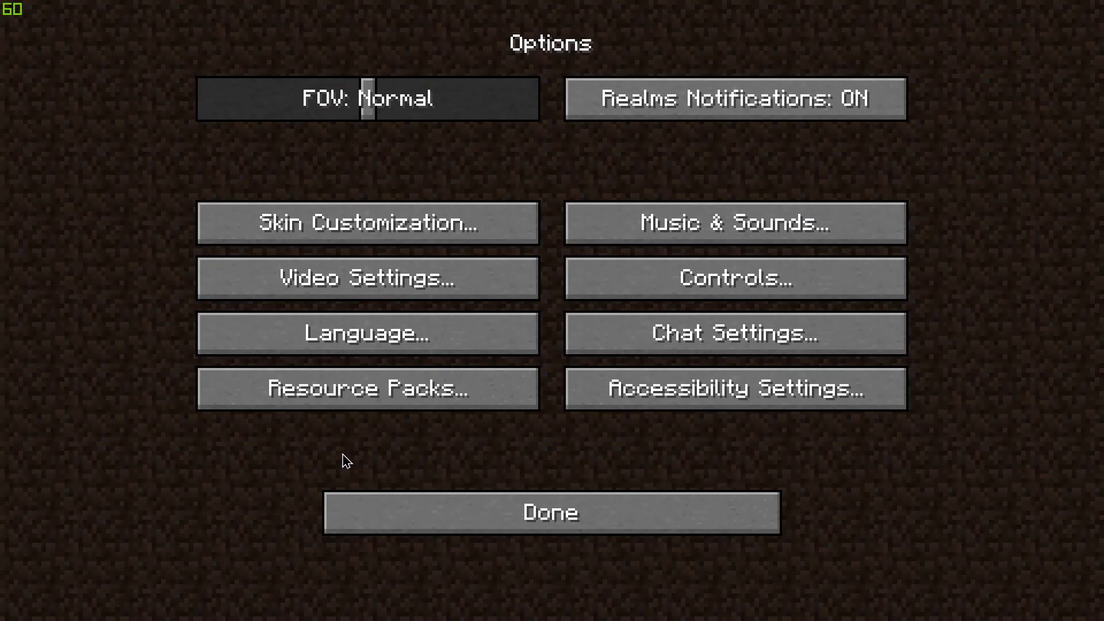
{"action": "left_click", "coordinate": [502, 296]}
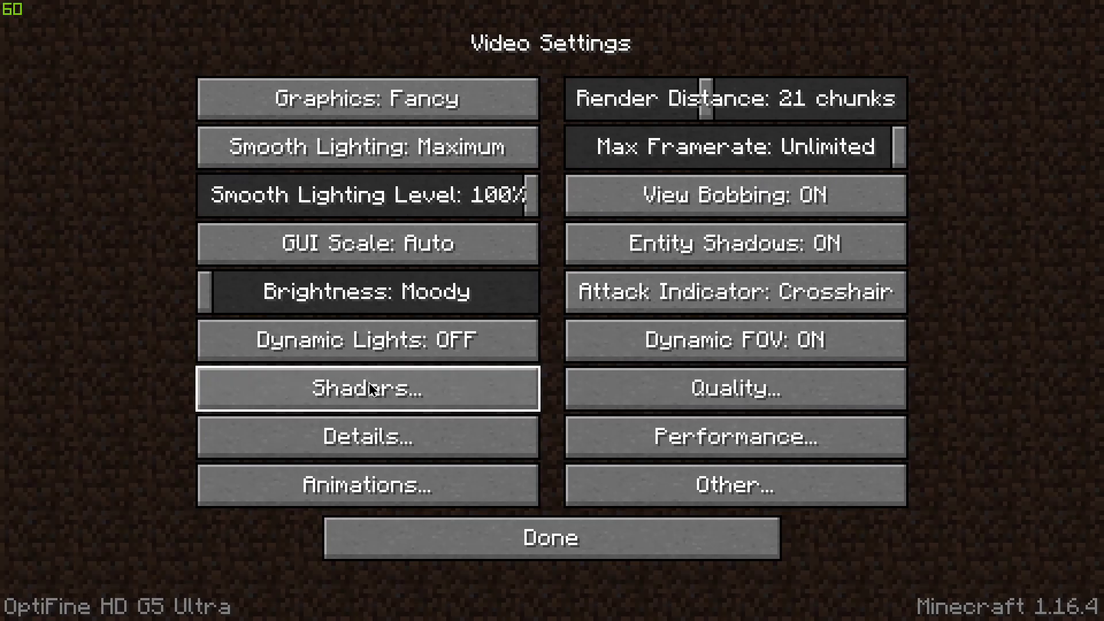
{"action": "left_click", "coordinate": [370, 388]}
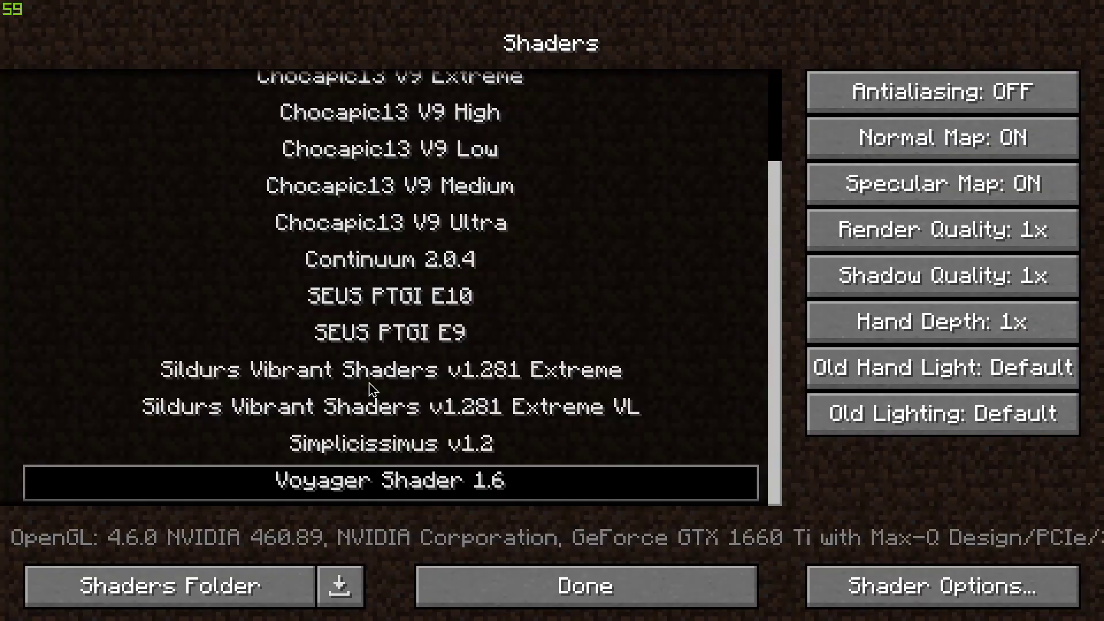
{"action": "left_click", "coordinate": [532, 601]}
{"action": "left_click", "coordinate": [519, 557]}
{"action": "left_click", "coordinate": [522, 529]}
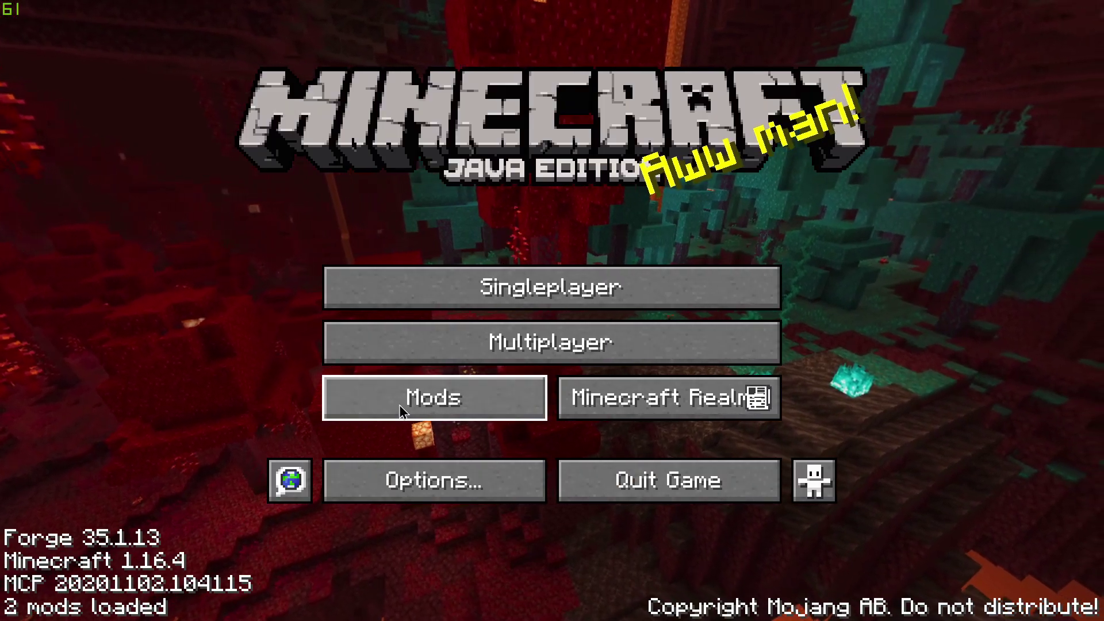
Back up and load the Terraforged singleplayer world, then switch to front-facing third-person view
{"action": "left_click", "coordinate": [556, 303]}
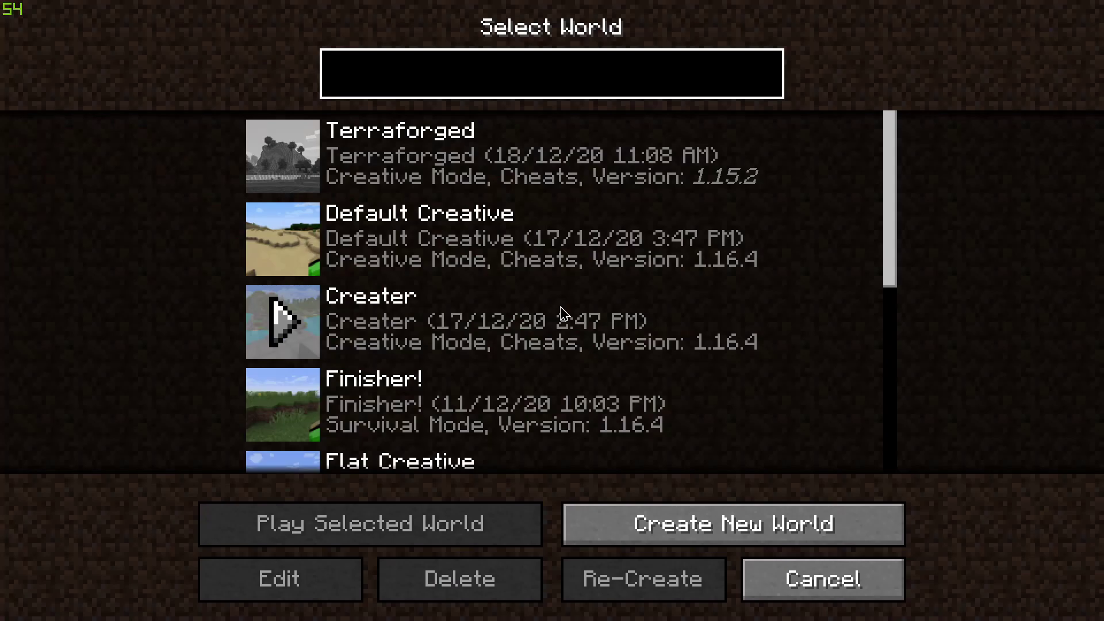
{"action": "left_click", "coordinate": [280, 154]}
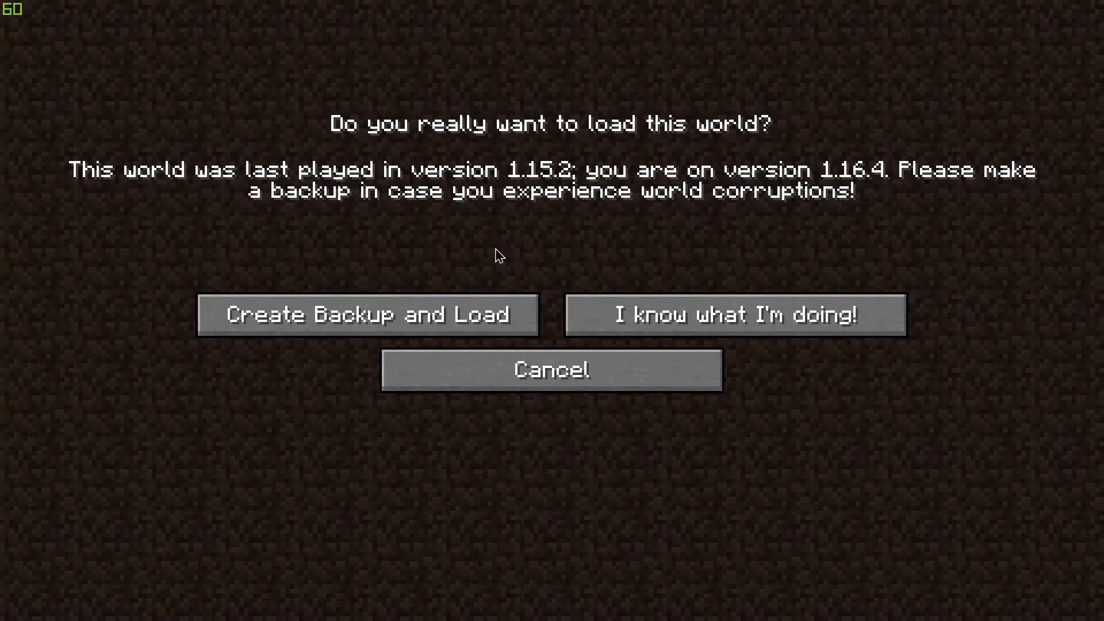
{"action": "left_click", "coordinate": [463, 326]}
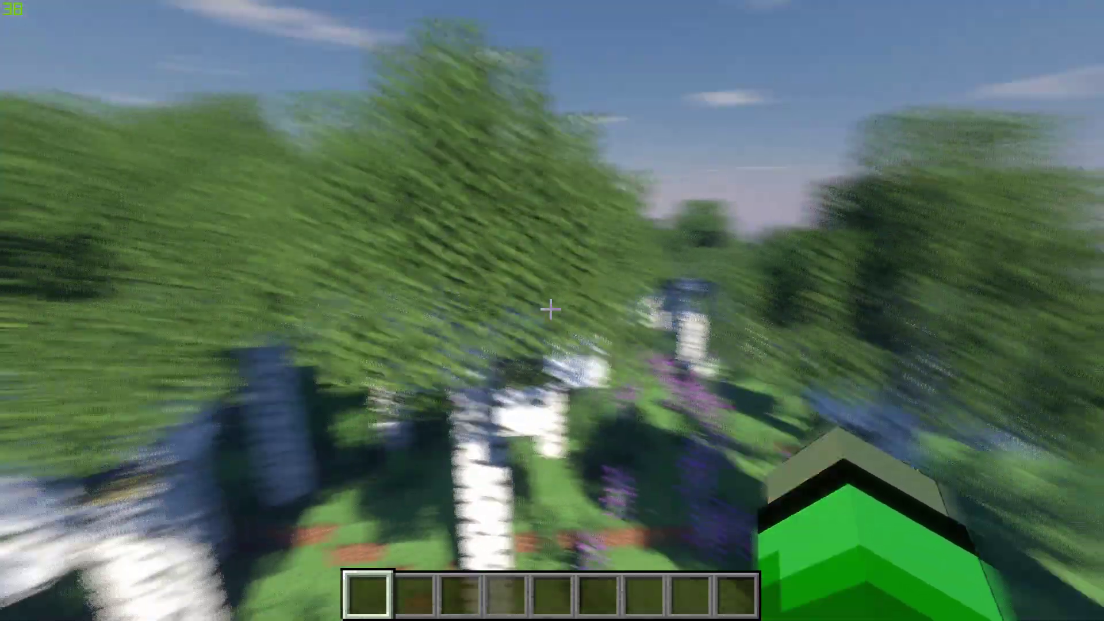
{"action": "key", "text": "F5"}
{"action": "key", "text": "F5"}
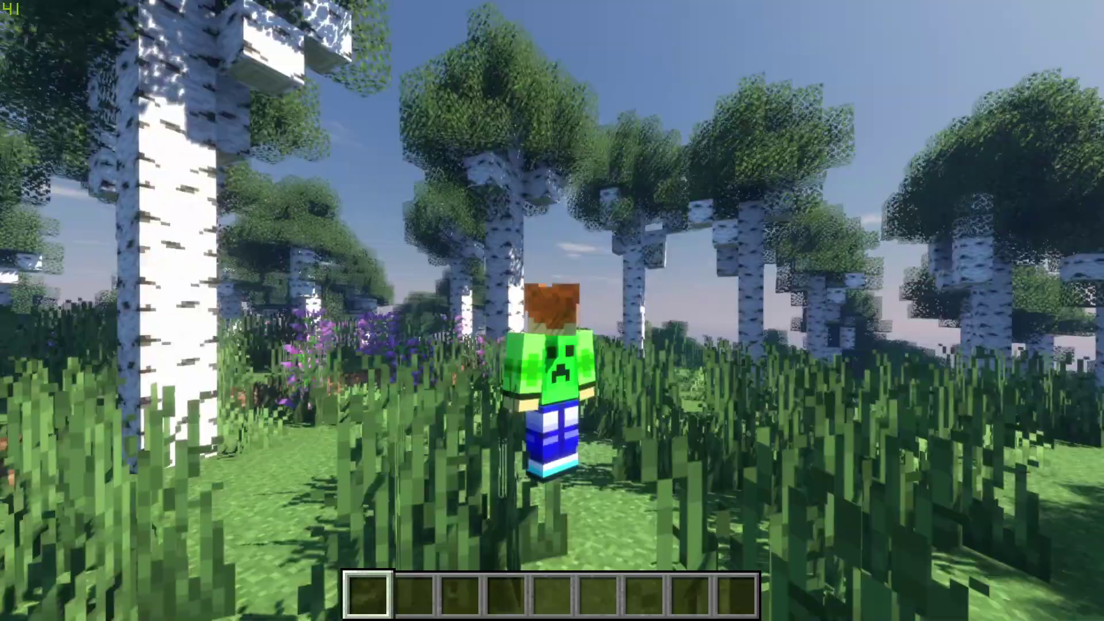